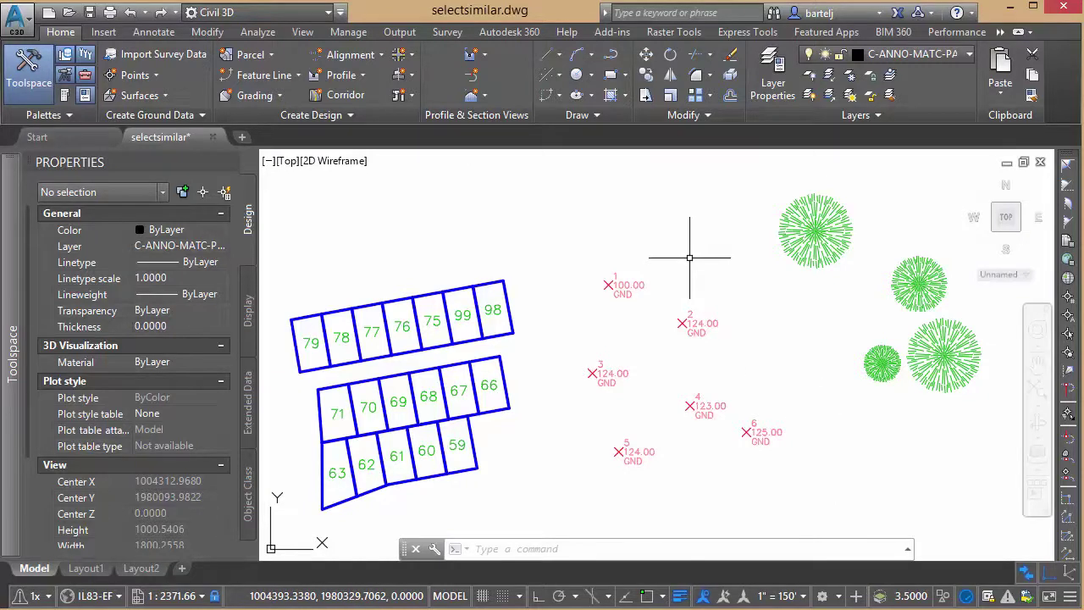
Step: Select all survey points similar to survey point 1, then clear the selection
{"action": "left_click", "coordinate": [638, 283]}
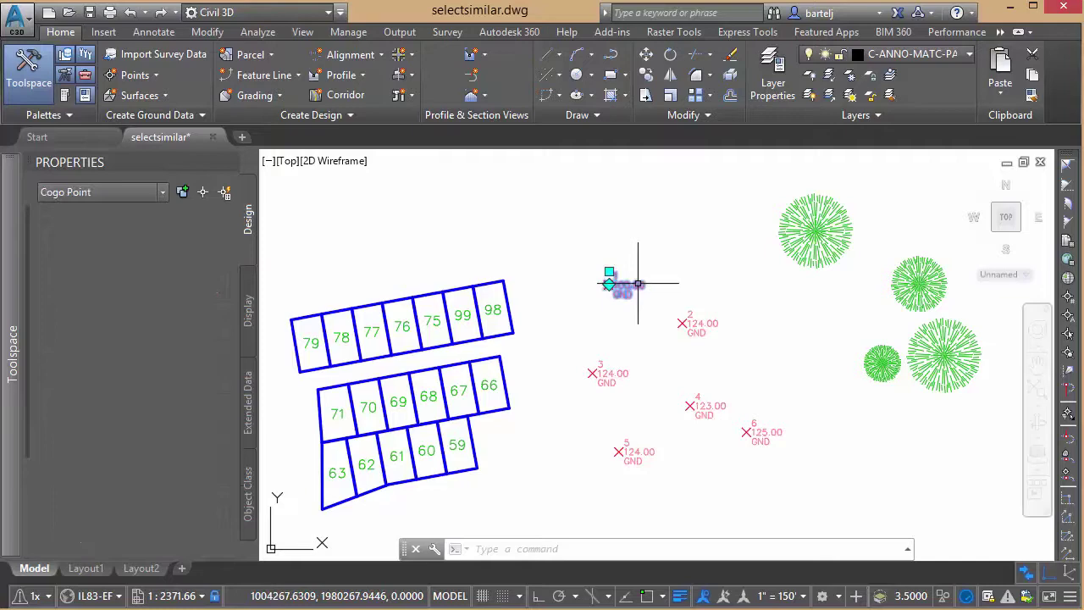
{"action": "right_click", "coordinate": [658, 243]}
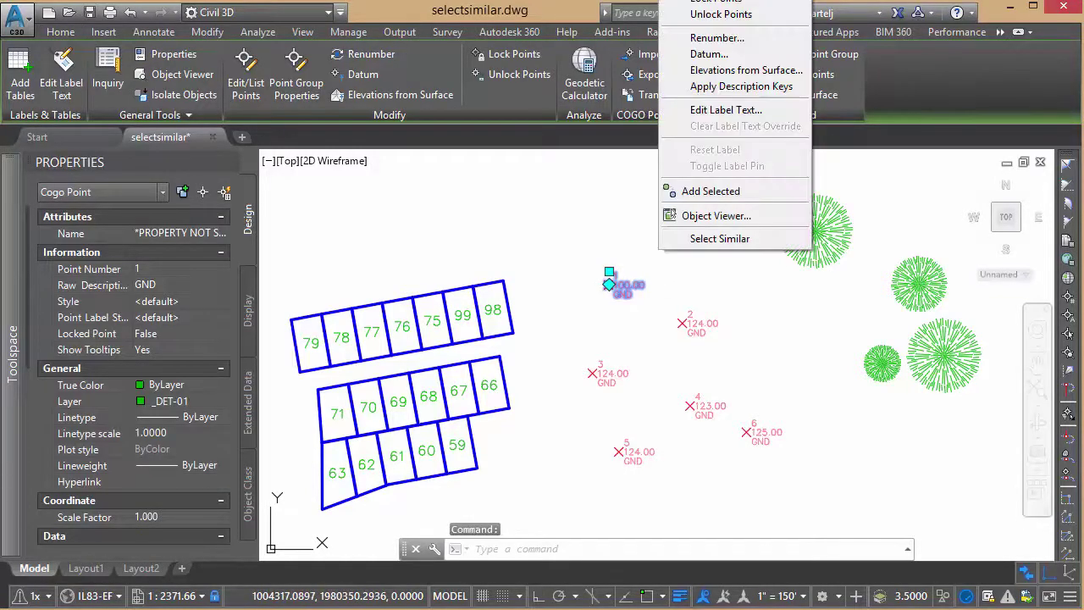
{"action": "left_click", "coordinate": [718, 240]}
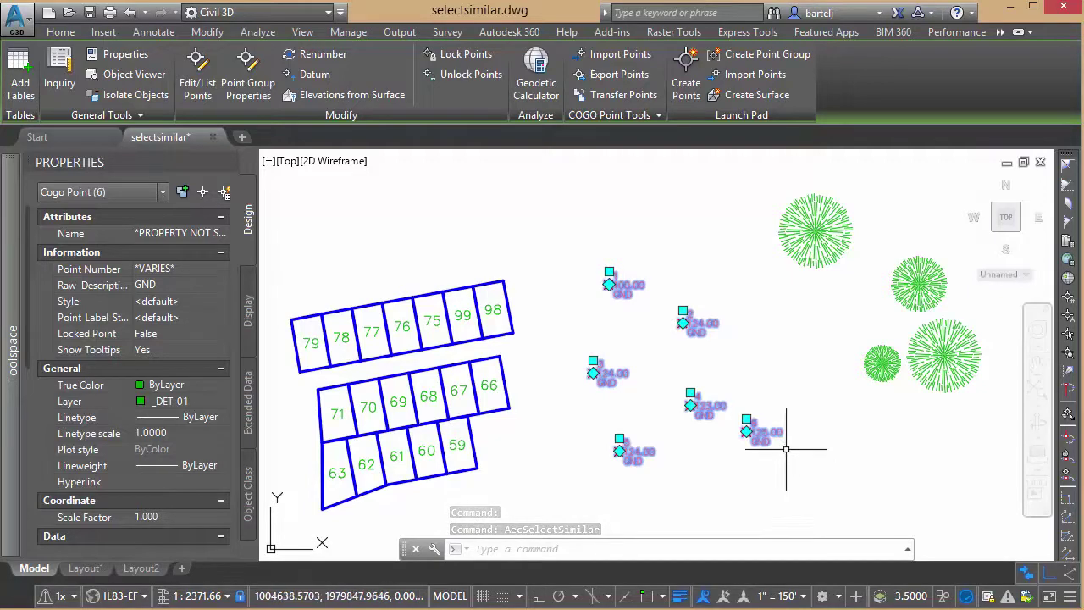
{"action": "mouse_move", "coordinate": [690, 393]}
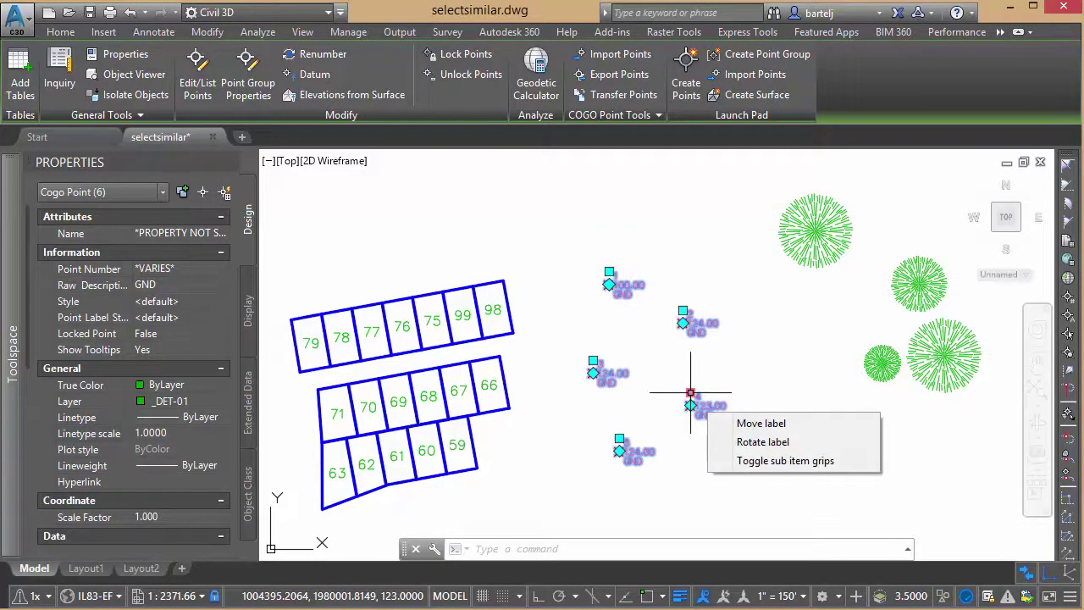
{"action": "key", "text": "Escape"}
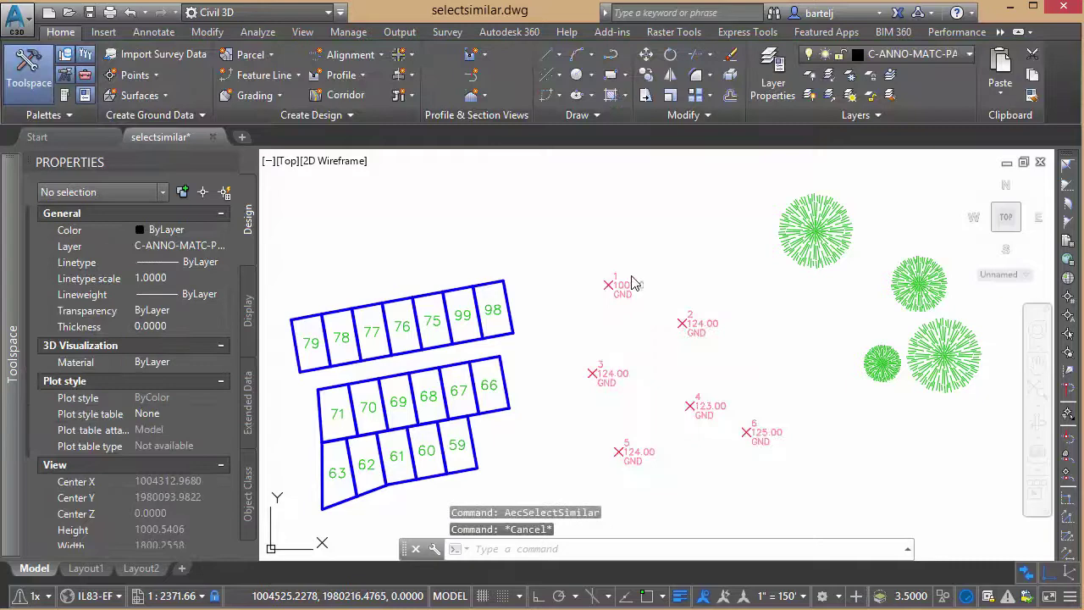
Step: Select all trees similar to the upper-left tree, then clear the selection
{"action": "left_click", "coordinate": [789, 233]}
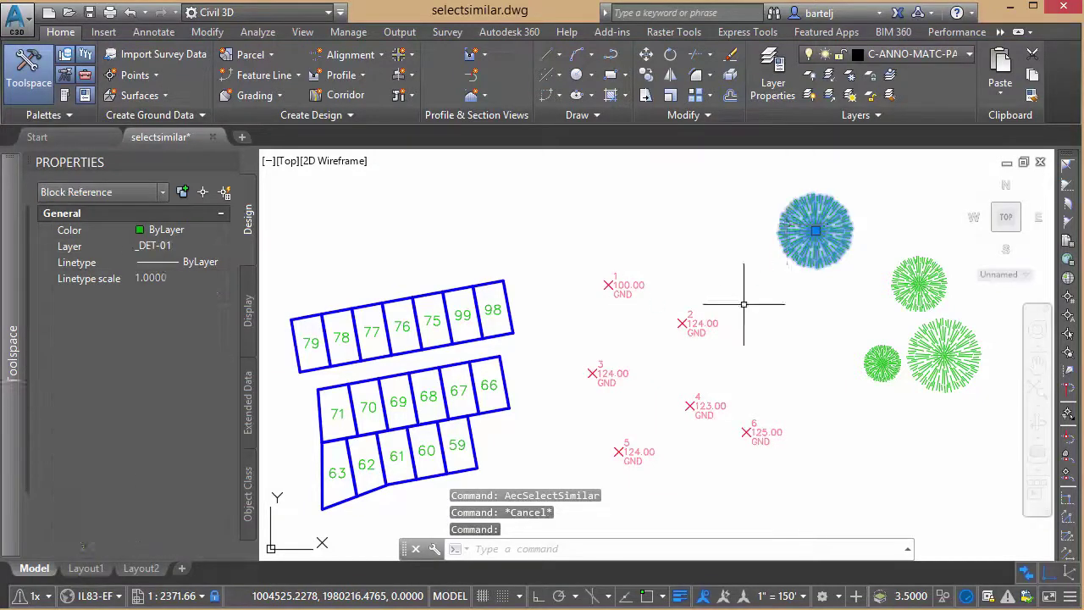
{"action": "right_click", "coordinate": [772, 239]}
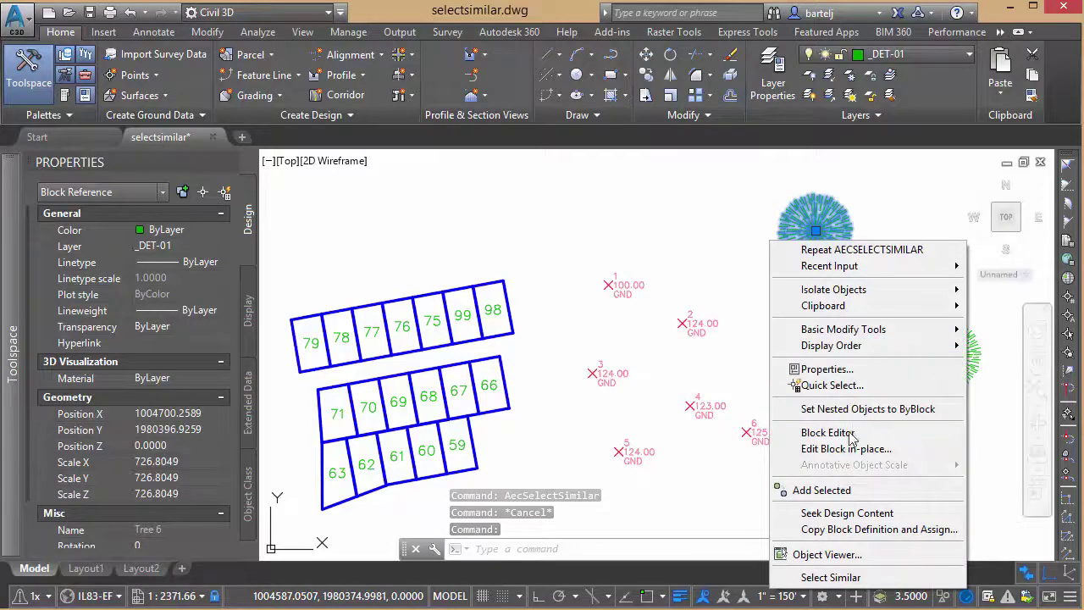
{"action": "left_click", "coordinate": [851, 577]}
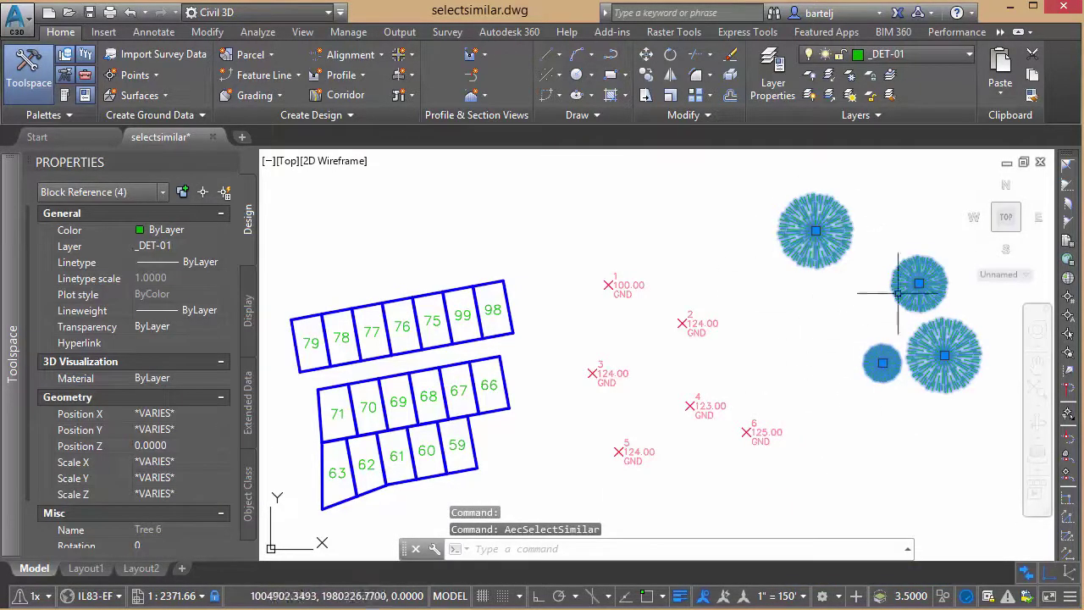
{"action": "key", "text": "Escape"}
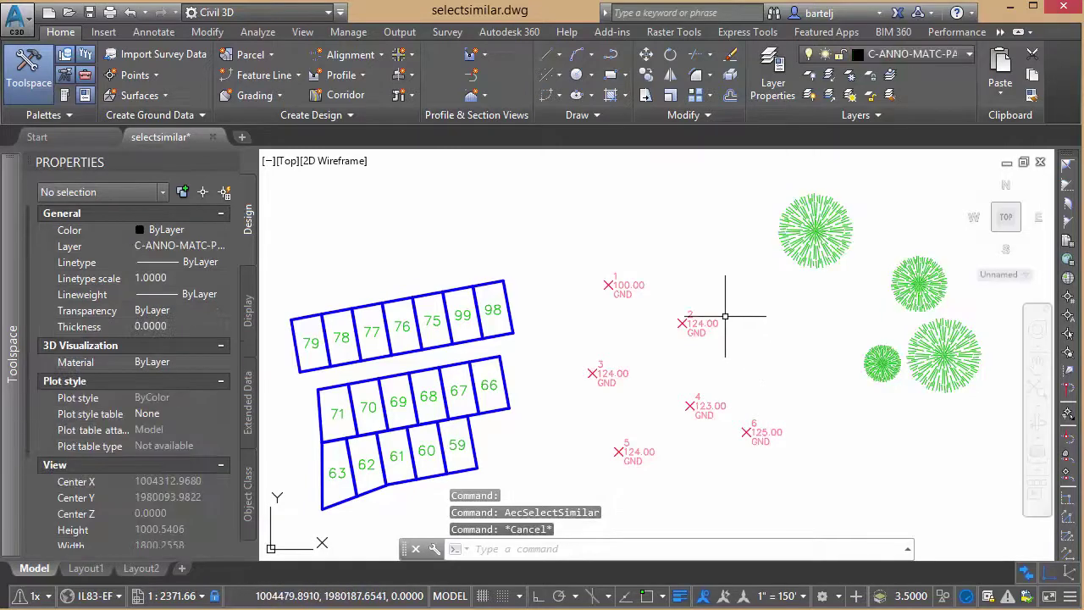
Step: Select all points and trees similar to survey point 2 and the upper-left tree, then clear
{"action": "left_click", "coordinate": [686, 322]}
{"action": "left_click", "coordinate": [808, 235]}
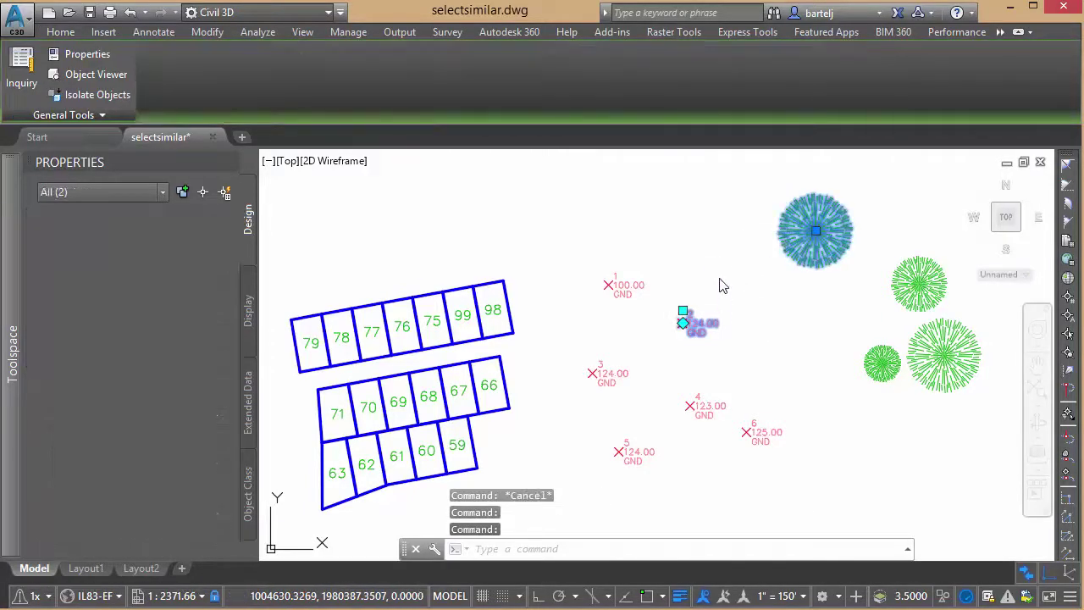
{"action": "right_click", "coordinate": [721, 243]}
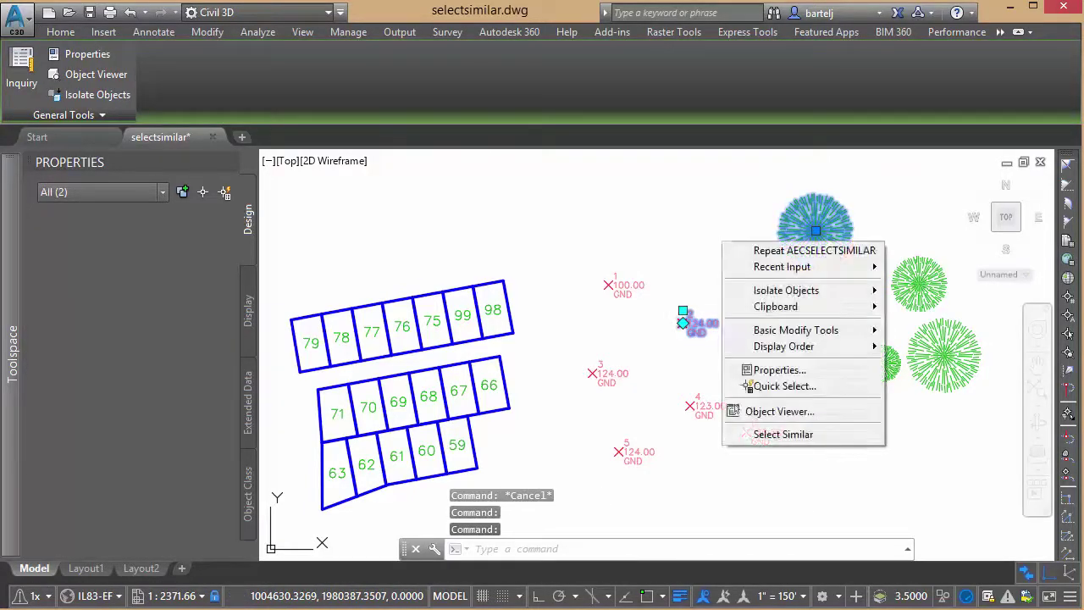
{"action": "left_click", "coordinate": [796, 436]}
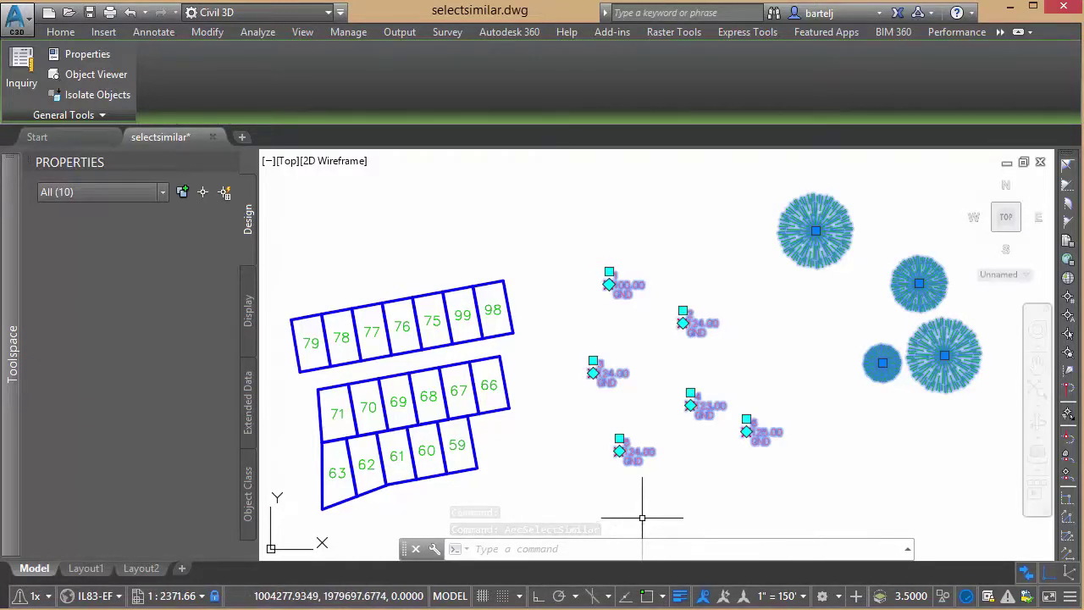
{"action": "key", "text": "Escape"}
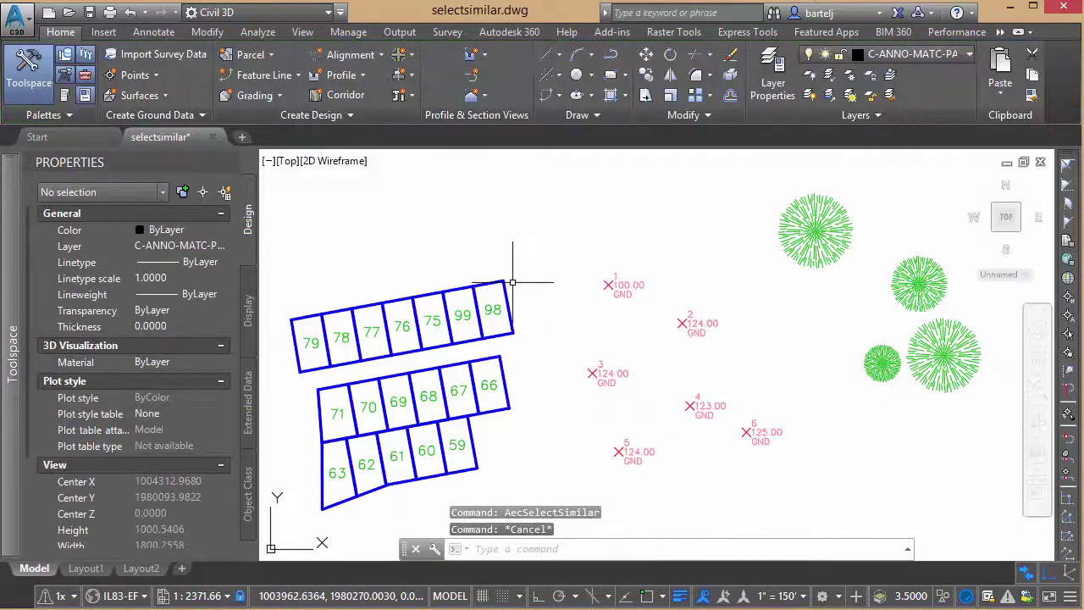
Step: Select all parcel segments similar to lot 98's boundary segment, then clear the selection
{"action": "left_click", "coordinate": [505, 289]}
{"action": "right_click", "coordinate": [556, 236]}
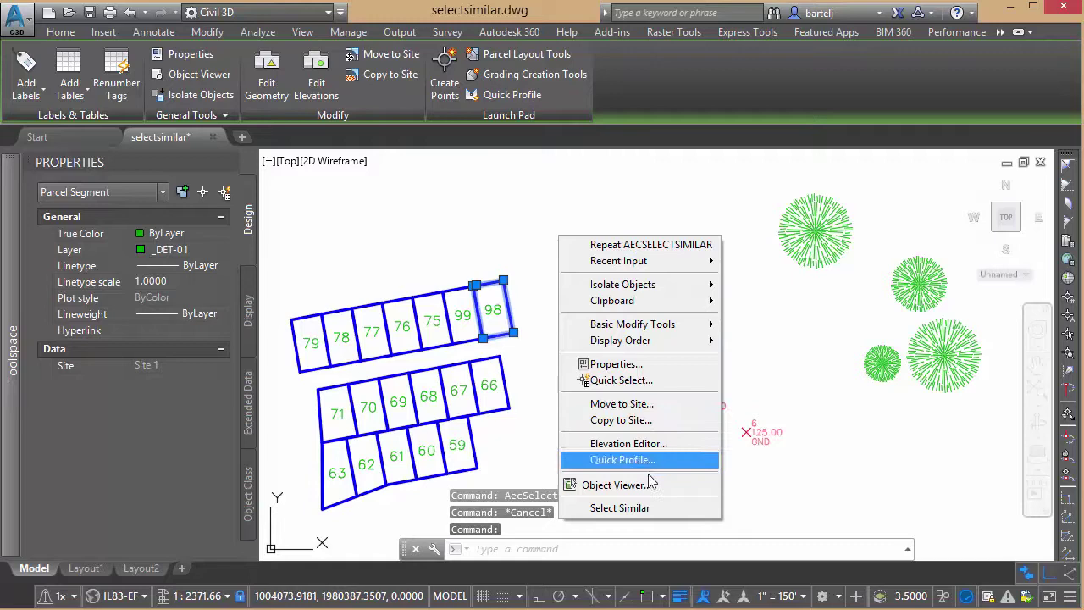
{"action": "left_click", "coordinate": [640, 507]}
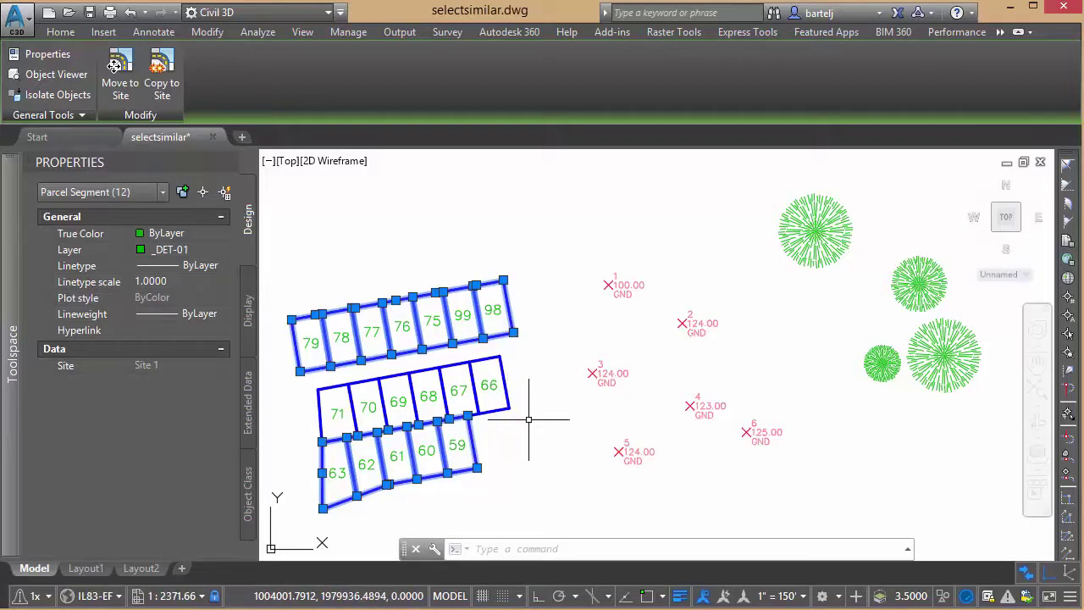
{"action": "key", "text": "Escape"}
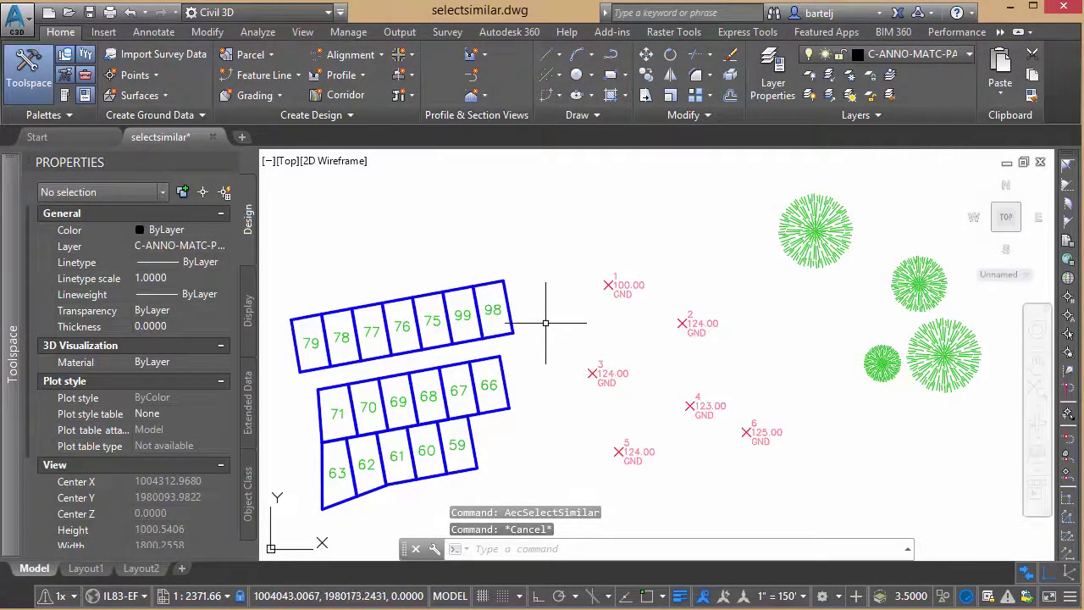
Step: Run SELECTSIMILAR from the command line and show its options
{"action": "left_click", "coordinate": [540, 549]}
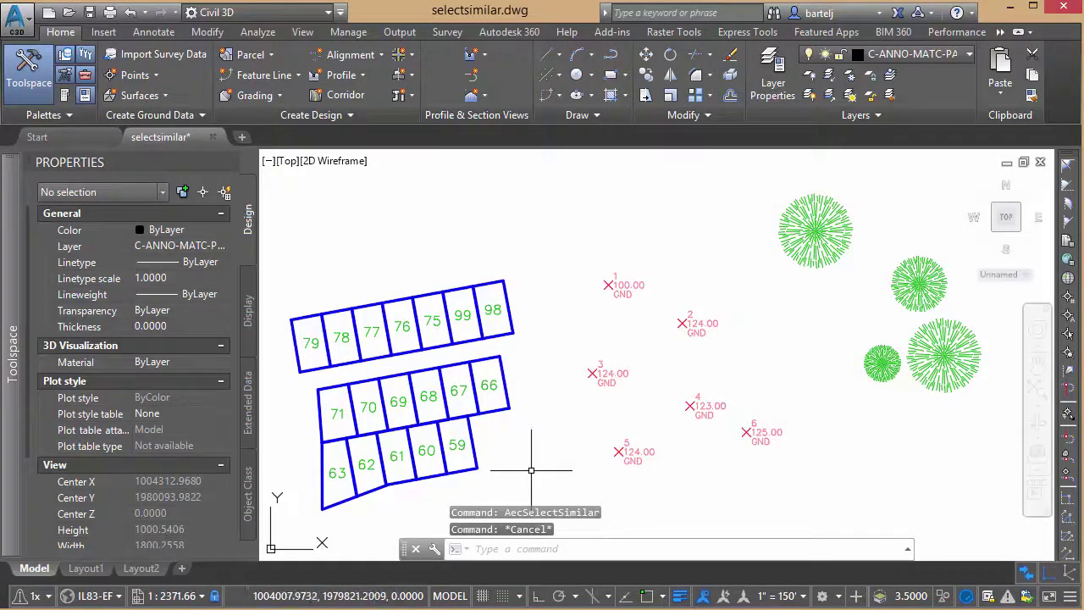
{"action": "left_click", "coordinate": [521, 551]}
{"action": "type", "text": "s"}
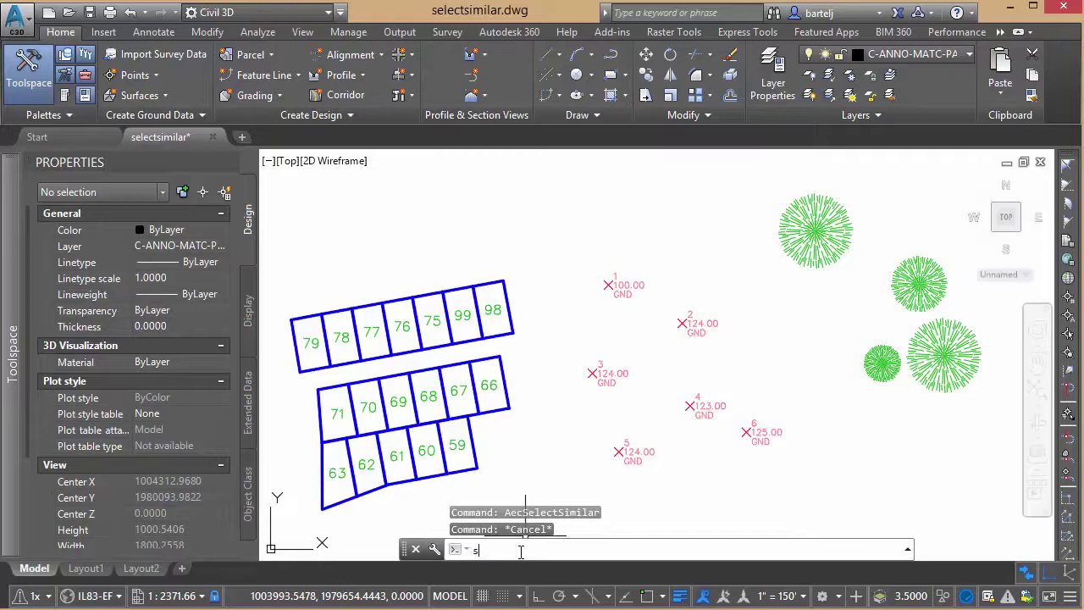
{"action": "type", "text": "ele"}
{"action": "type", "text": "ct"}
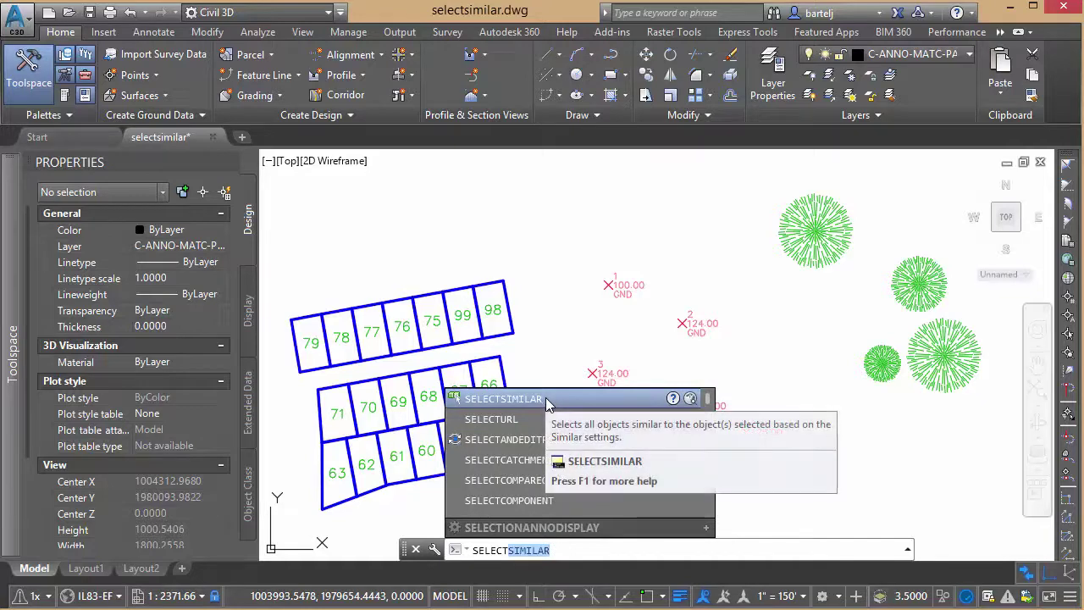
{"action": "left_click", "coordinate": [547, 403]}
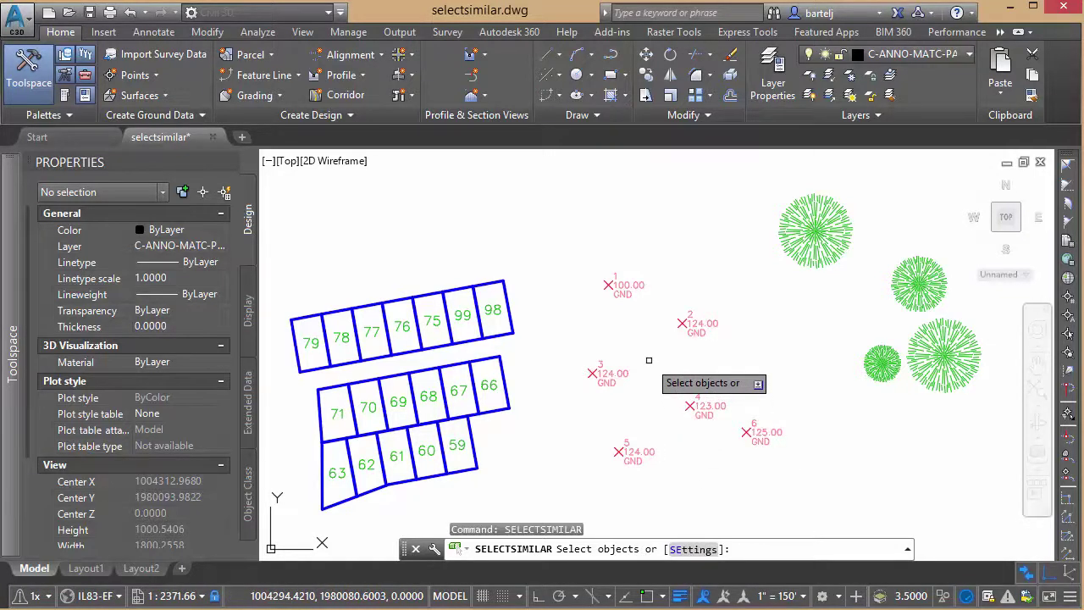
{"action": "key", "text": "Down"}
Step: Uncheck Layer in the Select Similar settings so only Name is matched
{"action": "left_click", "coordinate": [697, 405]}
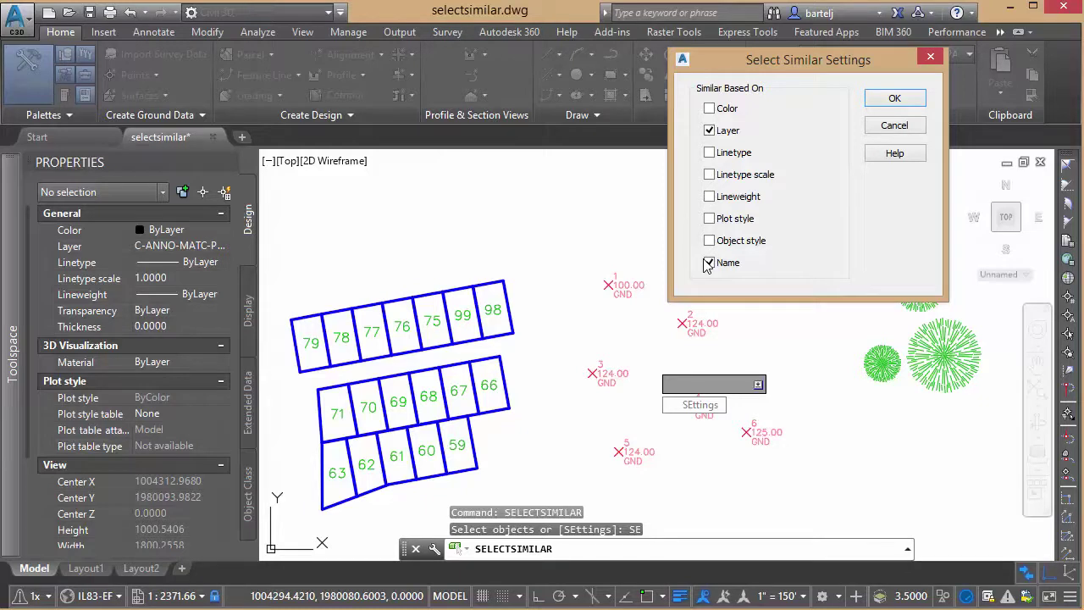
{"action": "left_click", "coordinate": [710, 132]}
Step: Confirm the name-only settings and pick lot 98's segment to select all eighteen parcel segments
{"action": "left_click", "coordinate": [885, 101]}
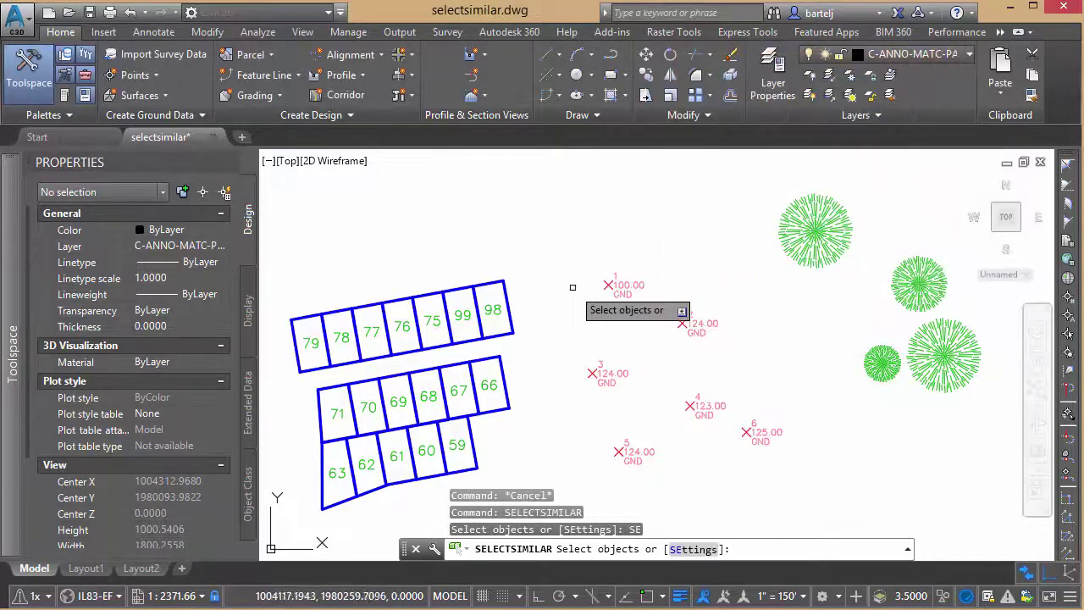
{"action": "left_click", "coordinate": [507, 291]}
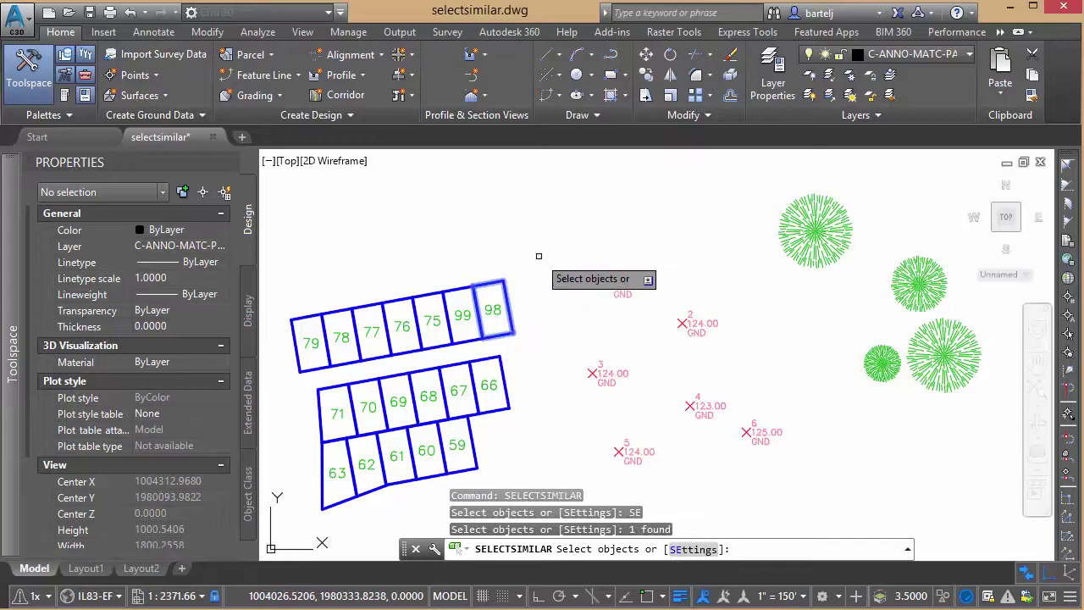
{"action": "key", "text": "Return"}
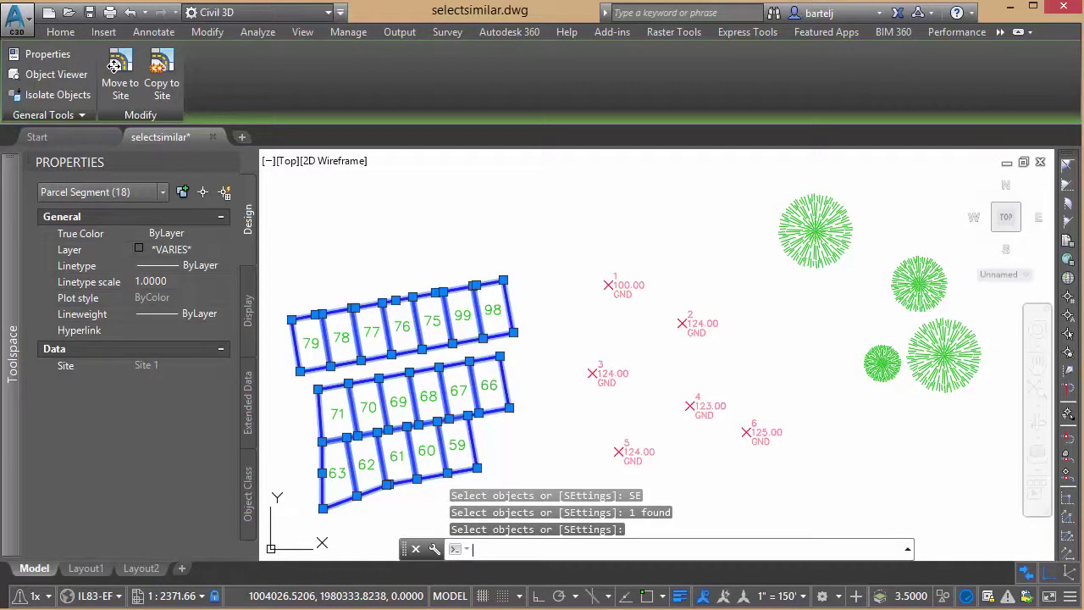